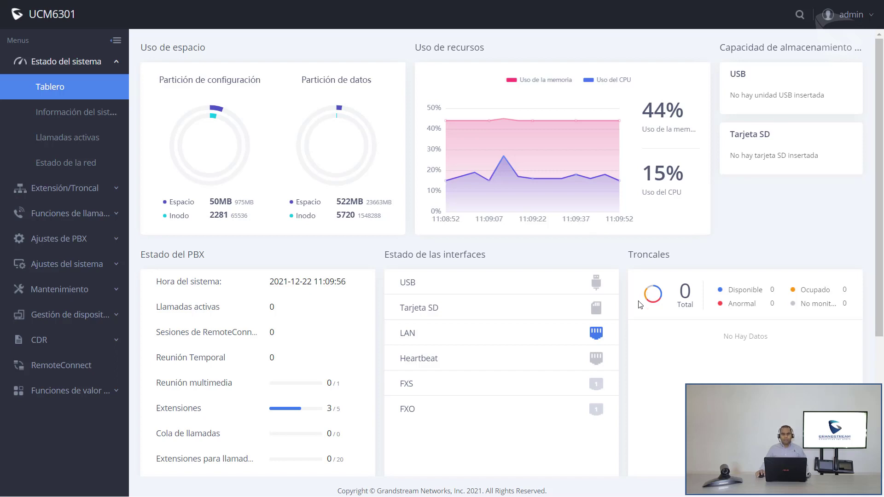
Request a Google Calendar authorization code from the multimedia meeting Google service options.
left_click(69, 213)
left_click(84, 140)
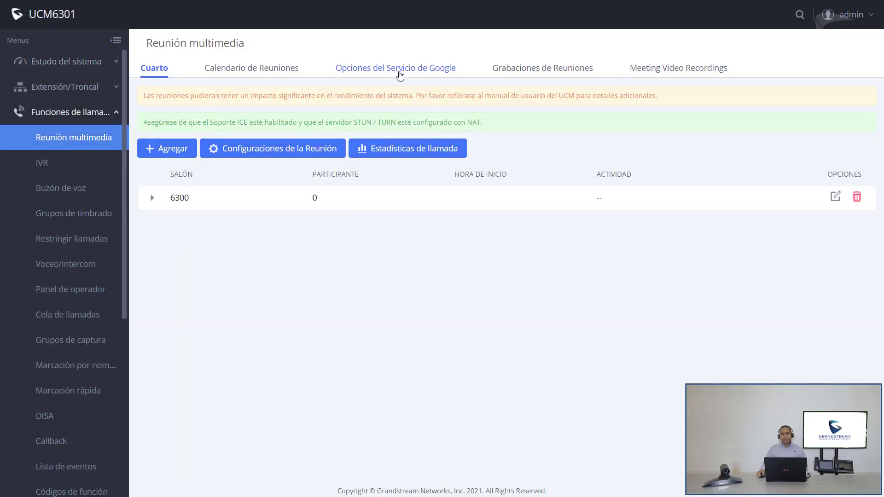
left_click(400, 75)
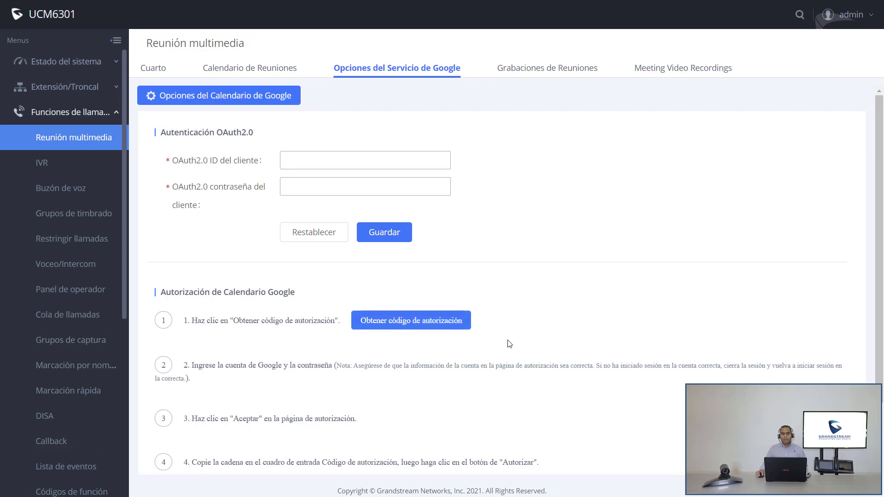
left_click(415, 325)
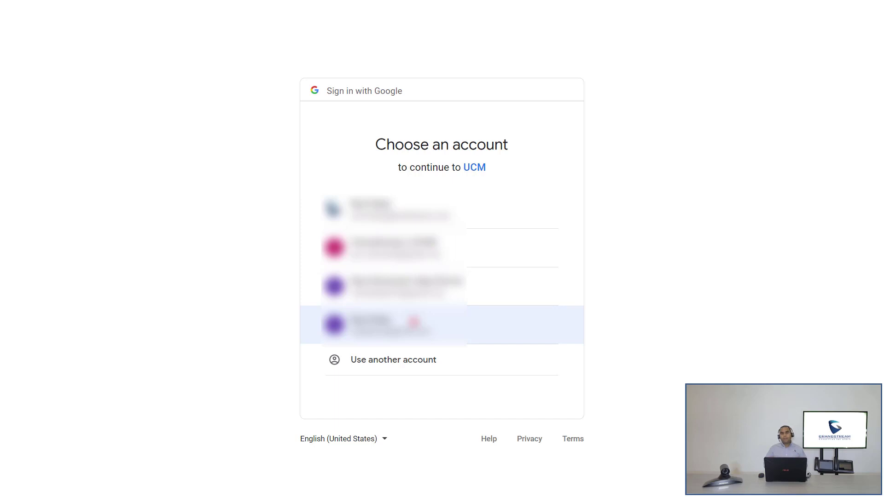
Choose the Google account, proceed to the unverified UCM app, allow it calendar access and copy the authorization code.
left_click(414, 322)
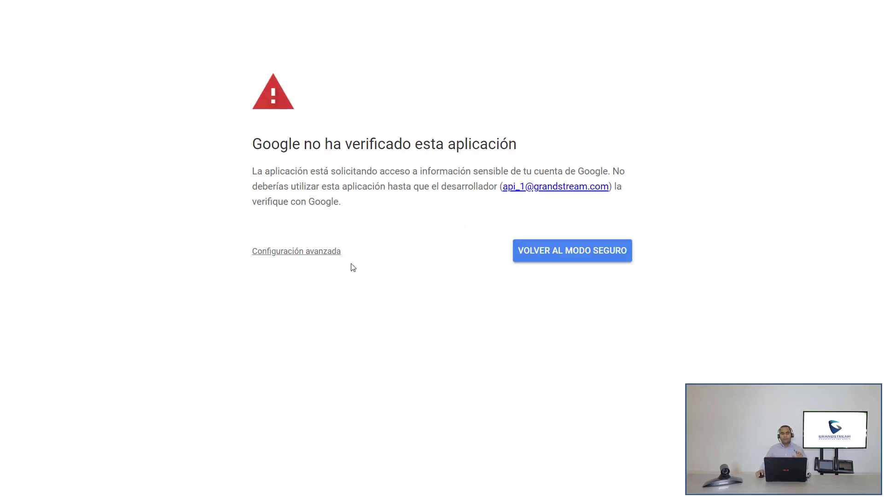
left_click(291, 253)
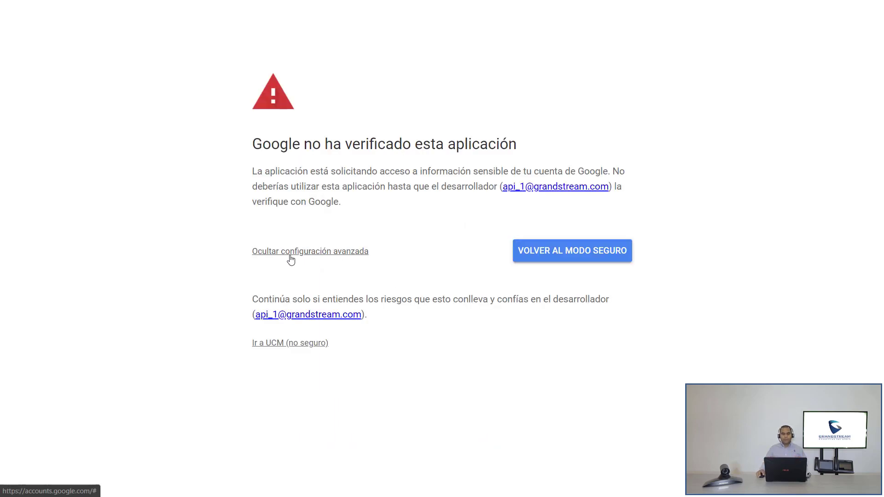
left_click(284, 347)
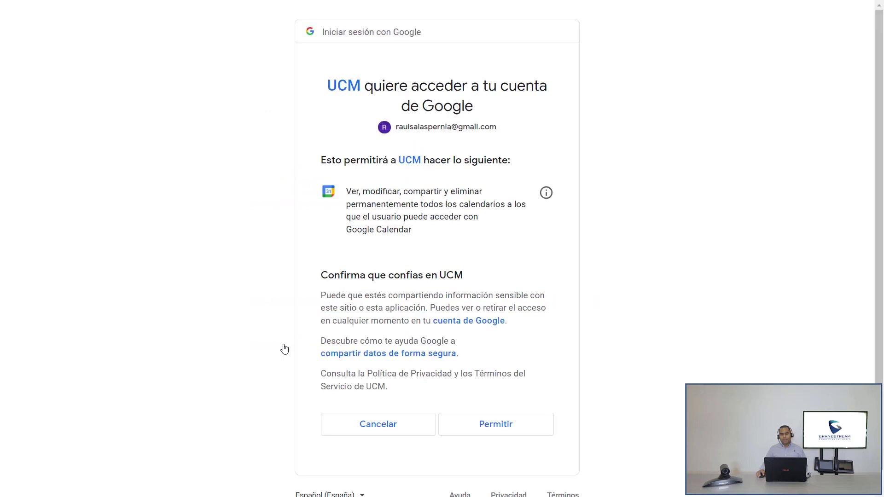
left_click(489, 430)
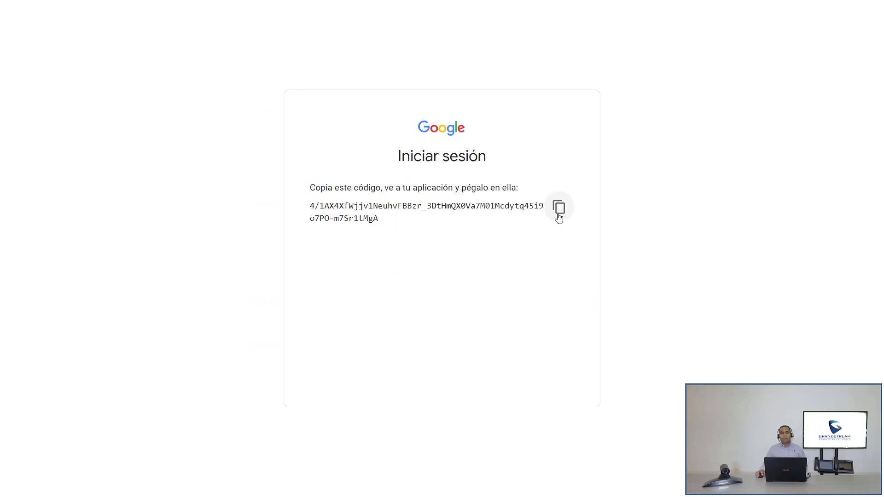
left_click(559, 208)
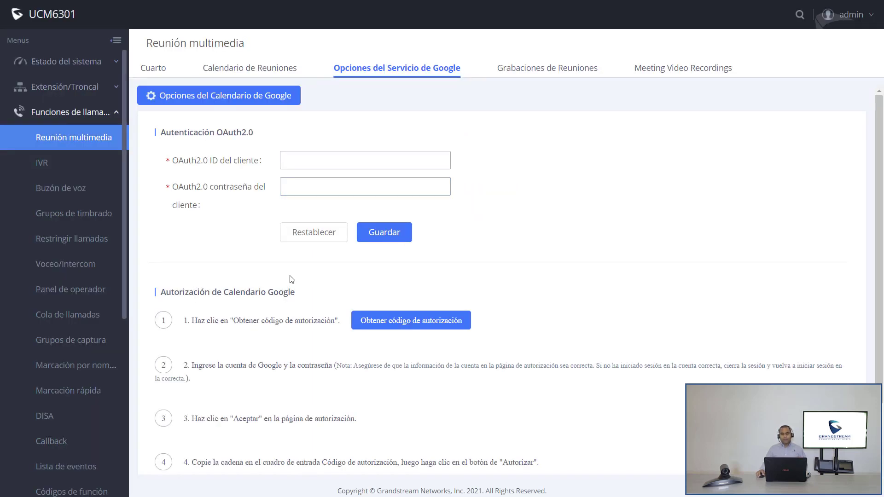
Paste the authorization code into the Google Calendar authorization section and authorize the account.
scroll(292, 279, "down", 3)
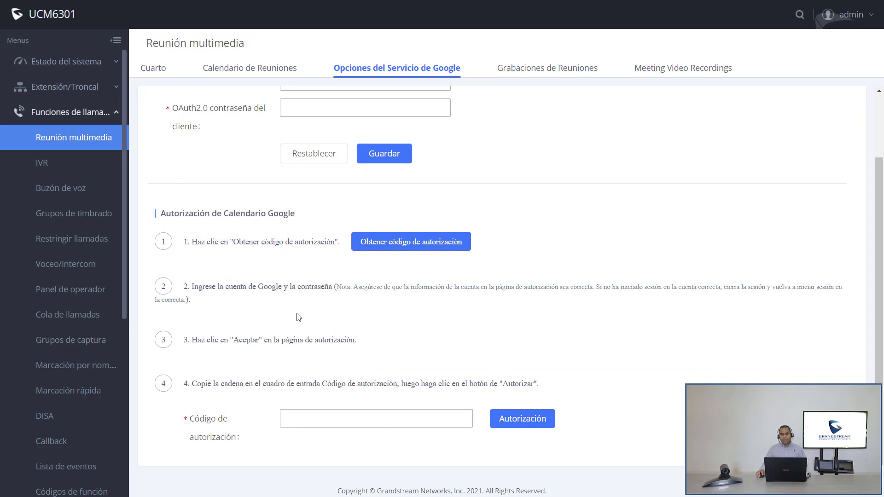
left_click(299, 417)
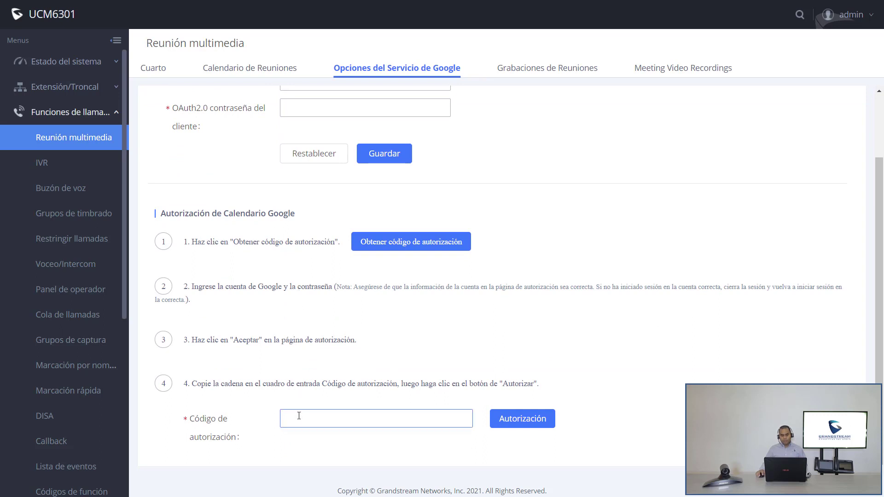
key("ctrl+v")
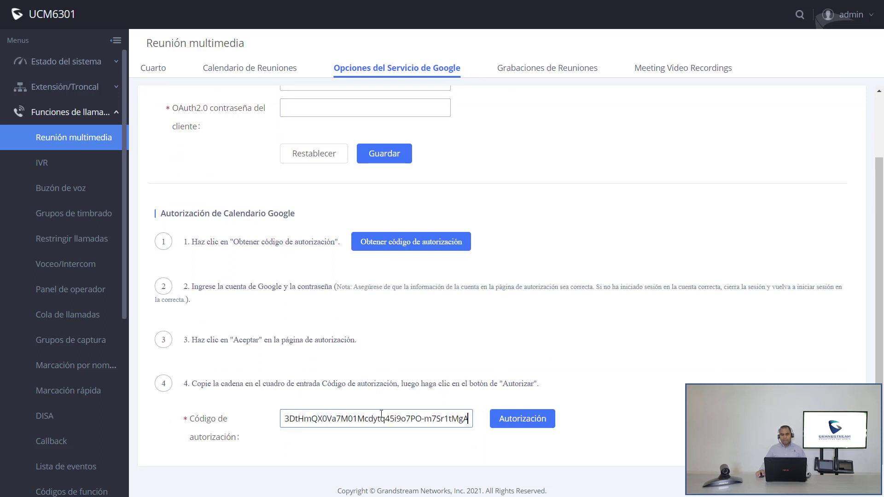
left_click(522, 431)
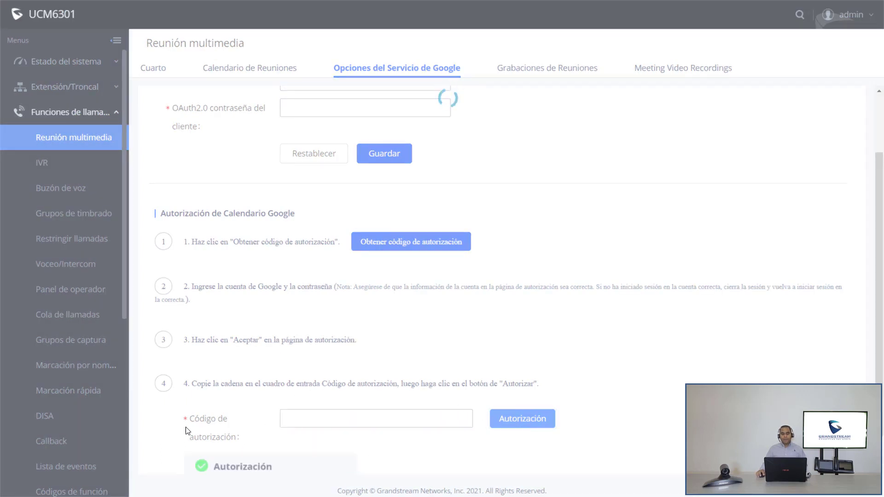
scroll(300, 461, "down", 1)
left_click_drag(197, 436, 353, 461)
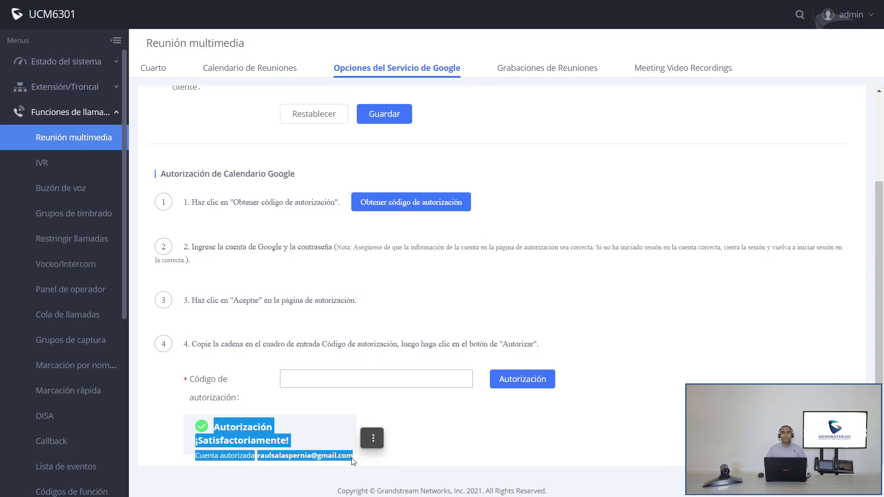
left_click(324, 475)
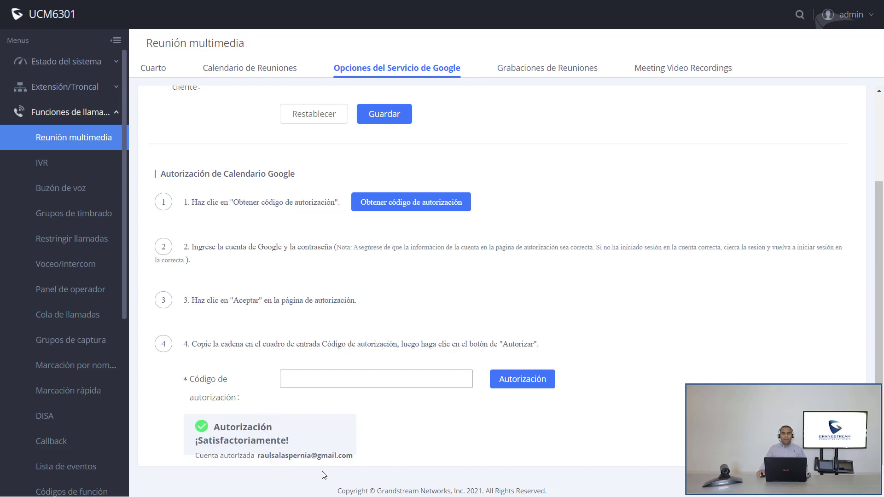
Start scheduling a new meeting in the meeting calendar with the subject Soporte.
left_click(257, 77)
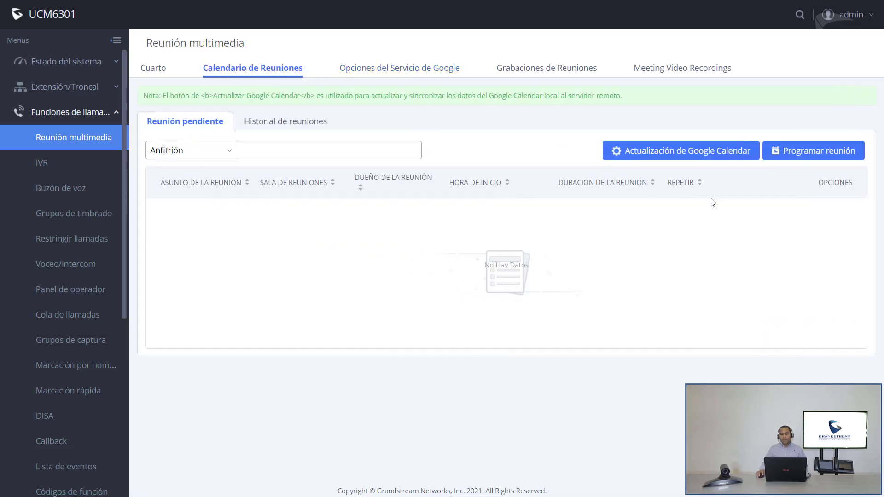
left_click(798, 155)
left_click(311, 93)
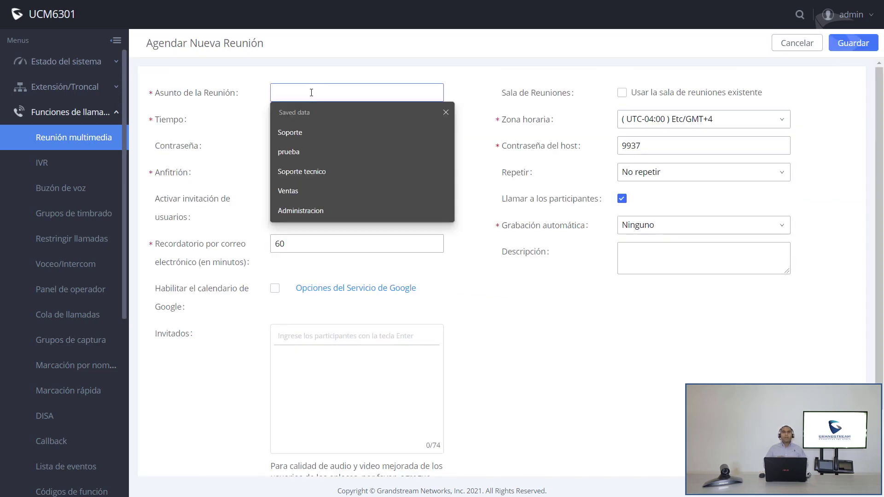
type("Soporte")
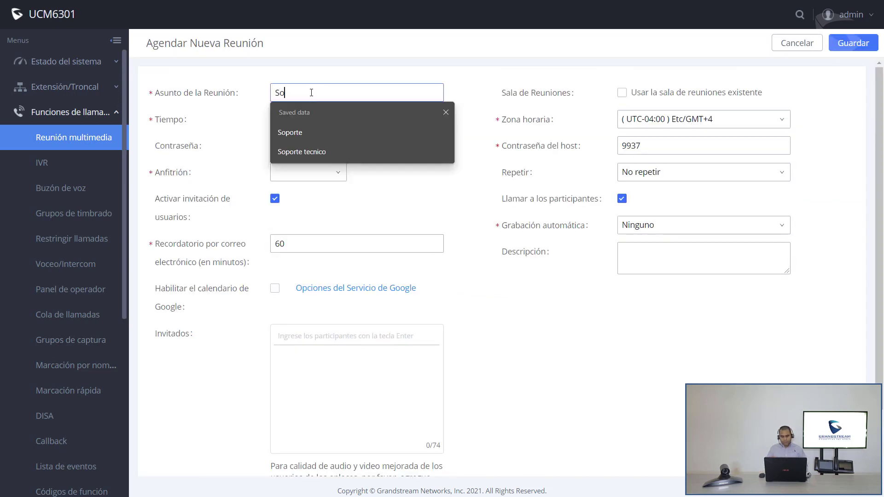
left_click(218, 133)
Set the meeting time to 11:15-12:00 on 2021-12-22.
left_click(397, 120)
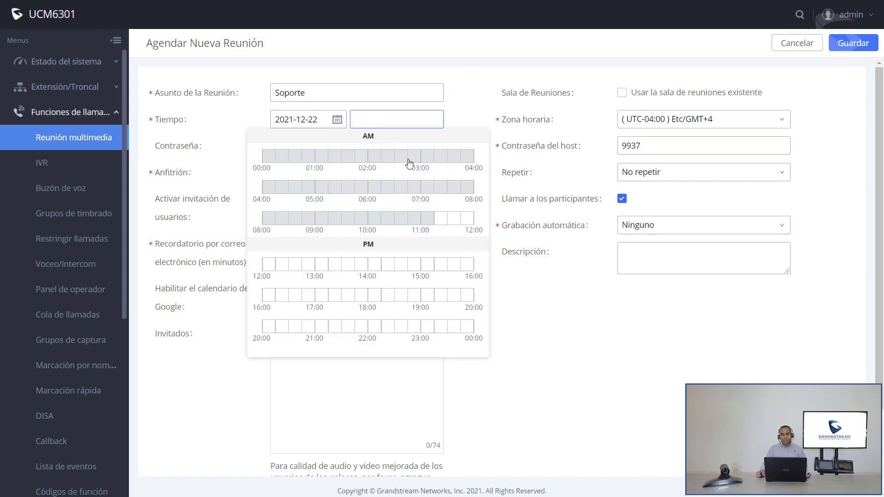
left_click(442, 224)
left_click(468, 220)
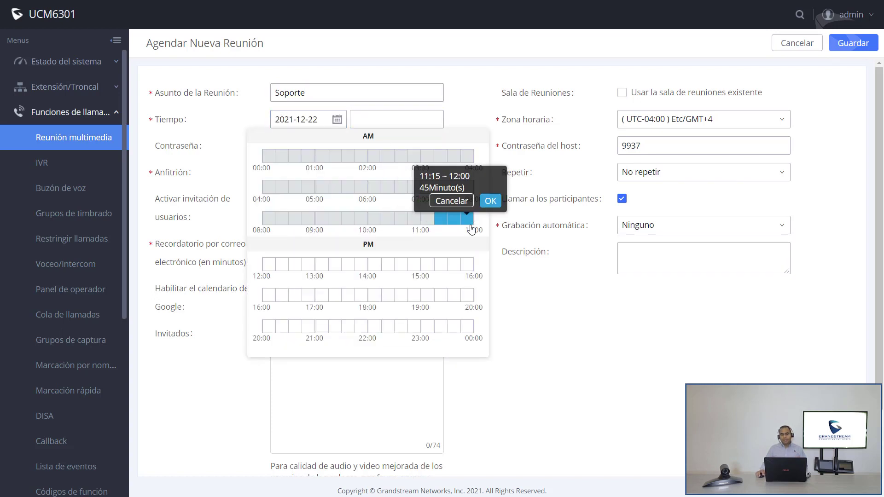
left_click(491, 201)
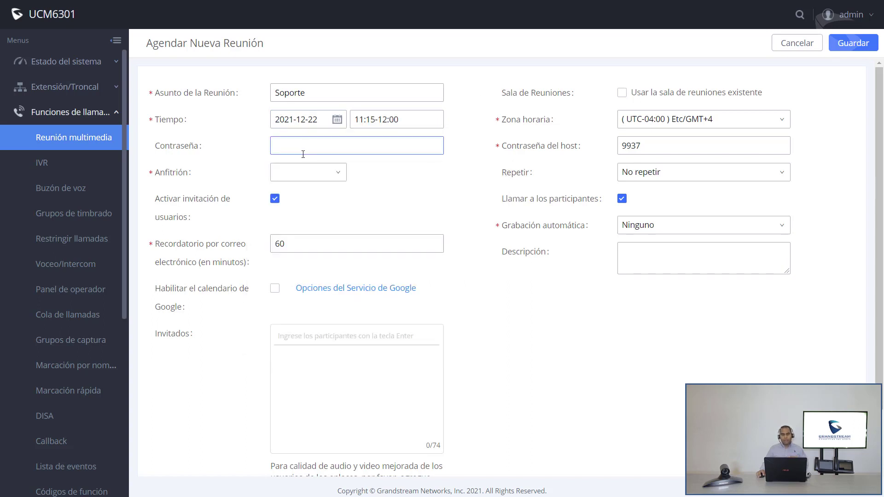
Select extension 3002 as the meeting host and enable Google Calendar for the meeting.
left_click(304, 172)
left_click(306, 214)
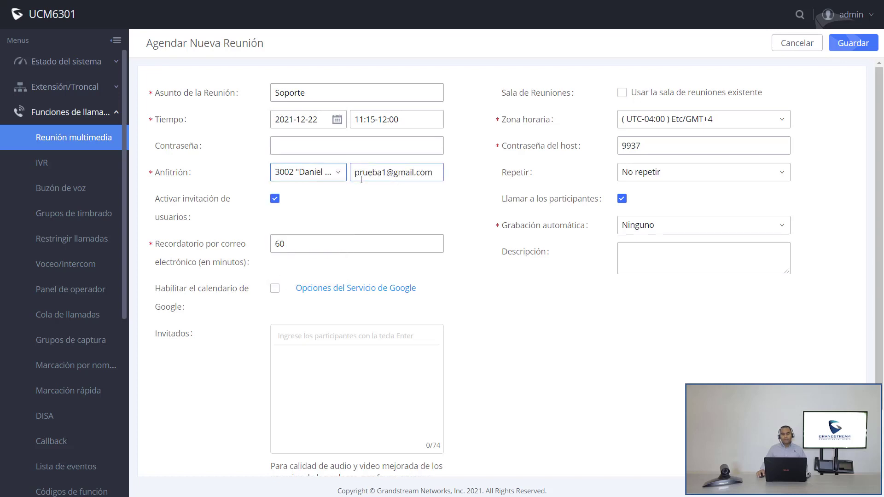
left_click_drag(153, 195, 222, 218)
left_click_drag(285, 245, 270, 248)
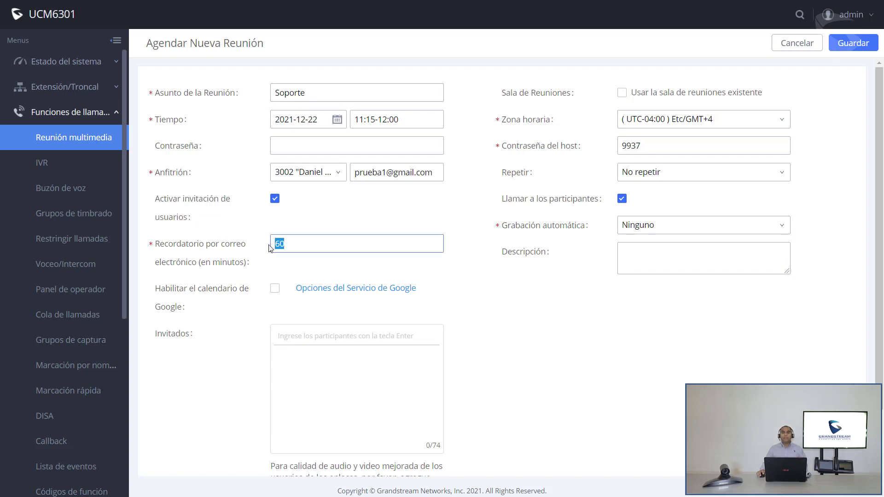
left_click(275, 288)
left_click_drag(154, 288, 246, 305)
Add extensions 3001, 3003 and 3004 as meeting guests.
scroll(298, 263, "down", 2)
left_click(298, 263)
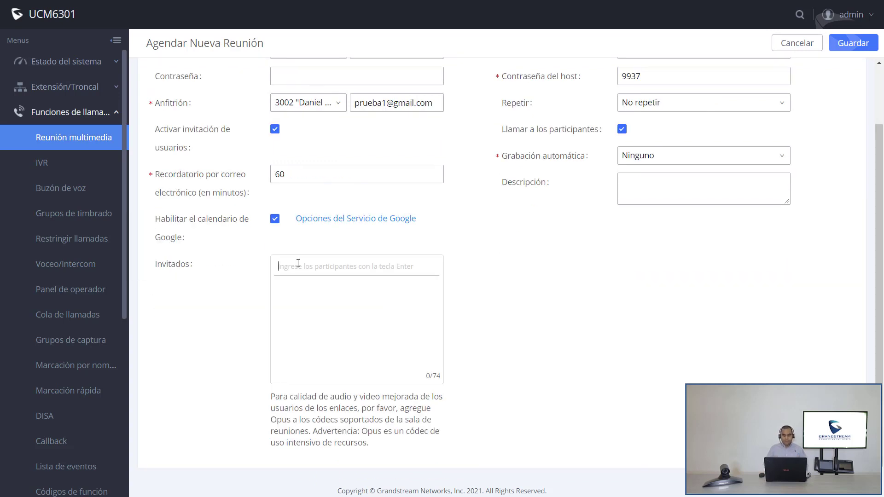
type("3001")
left_click(305, 288)
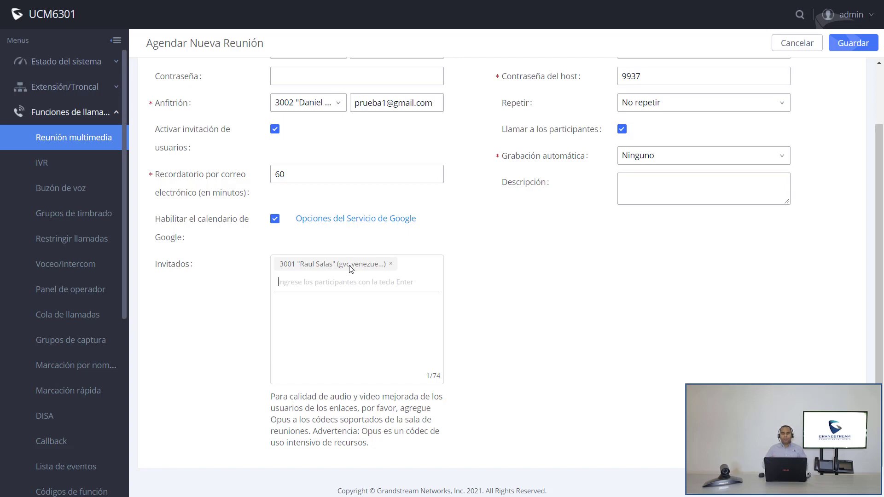
type("3003")
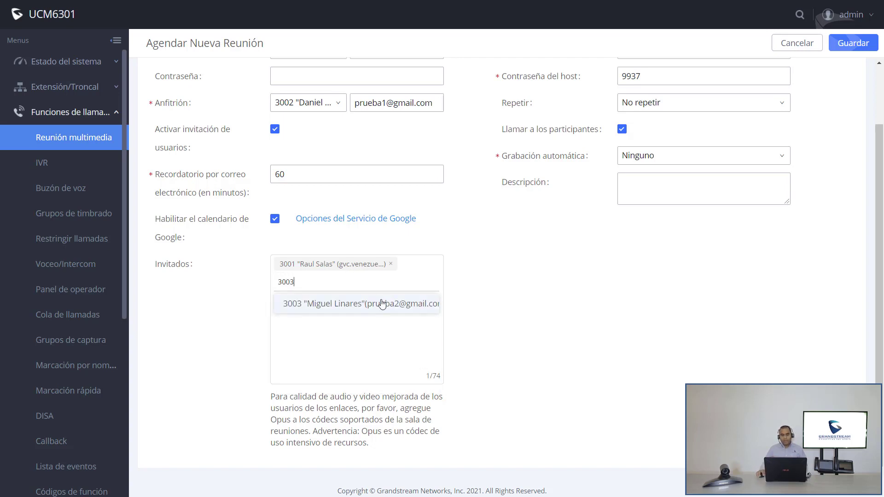
left_click(387, 304)
left_click(404, 322)
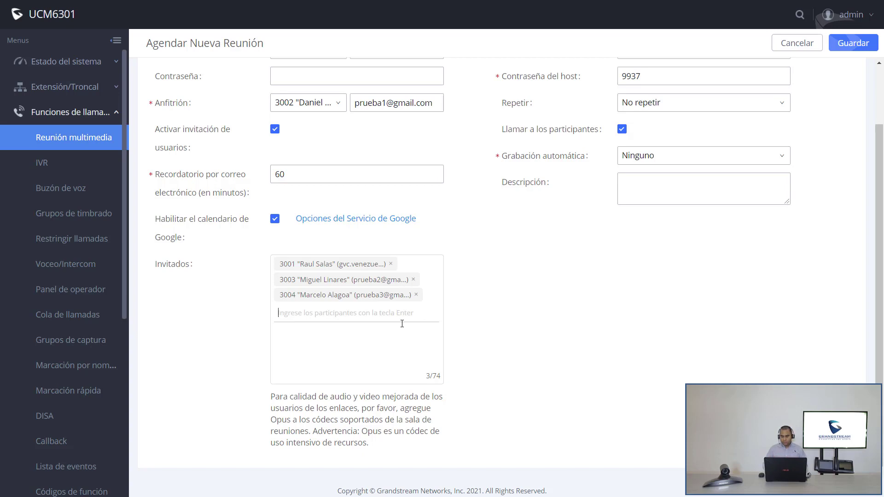
Add an external guest by phone number and fill in the guest's e-mail address.
type("55443321")
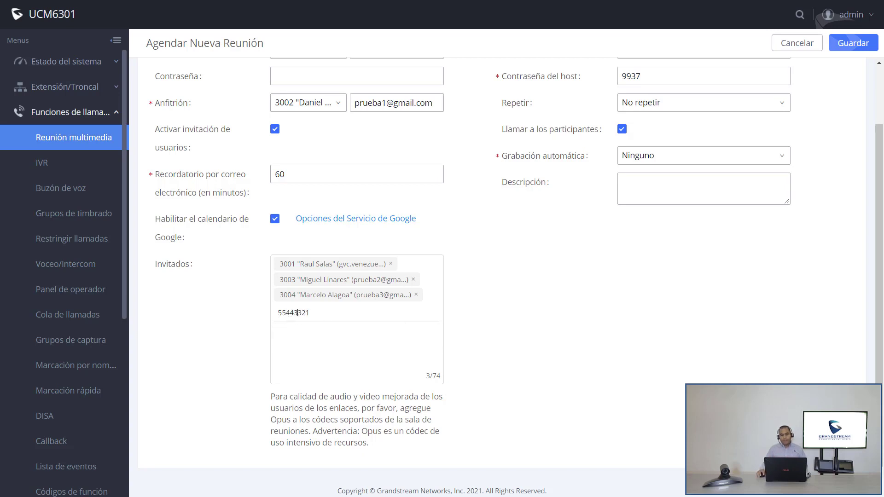
key("Return")
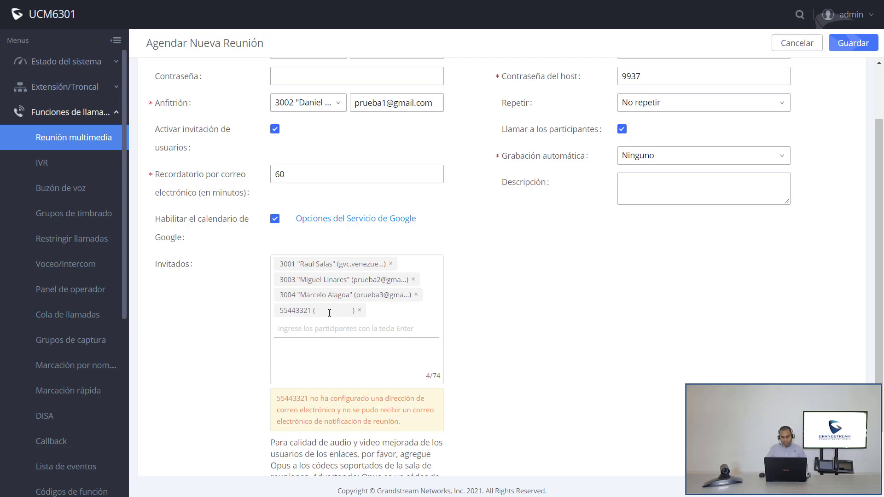
left_click(329, 313)
key("ctrl+v")
key("Return")
scroll(621, 113, "up", 2)
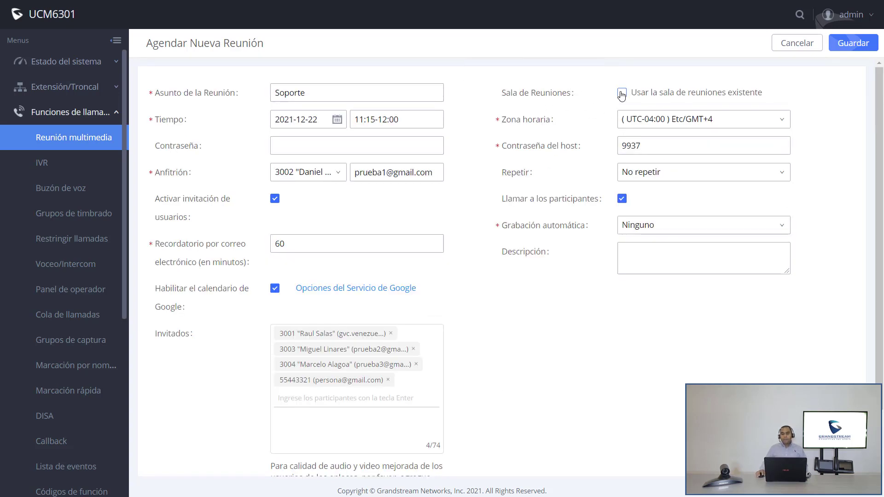
left_click(622, 92)
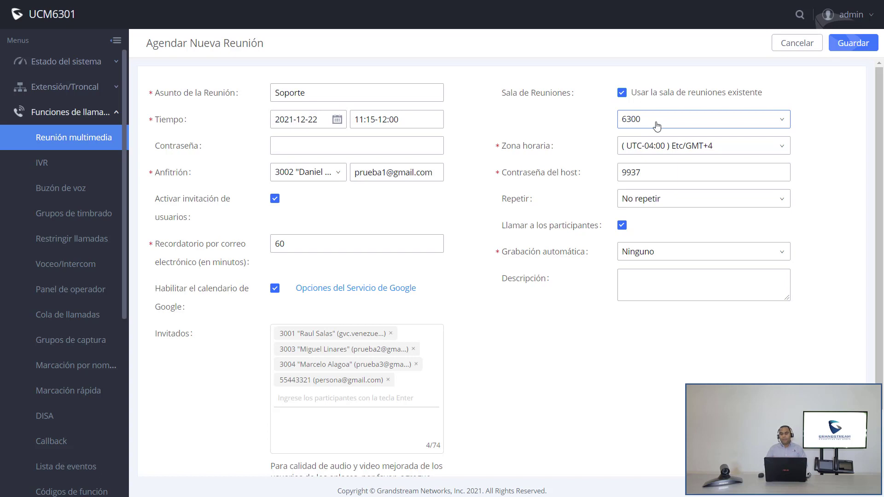
left_click(622, 93)
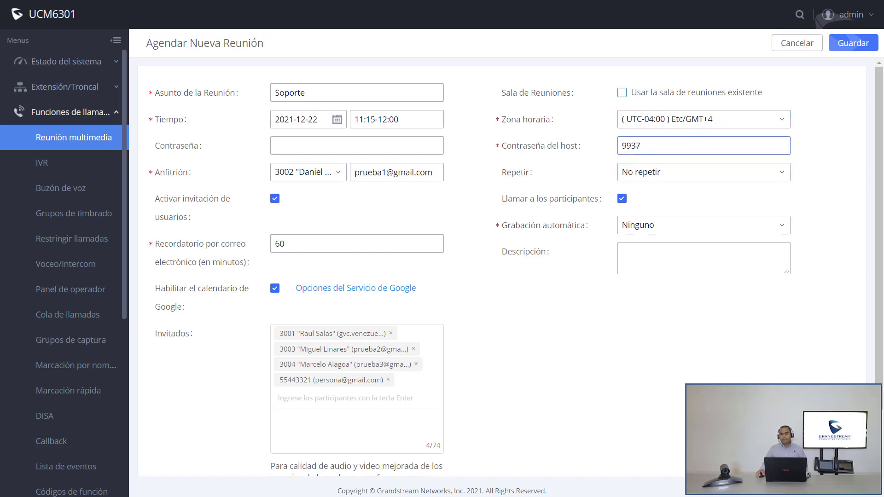
Examine the meeting's repeat frequencies, participant calling option and automatic recording setting.
left_click(698, 174)
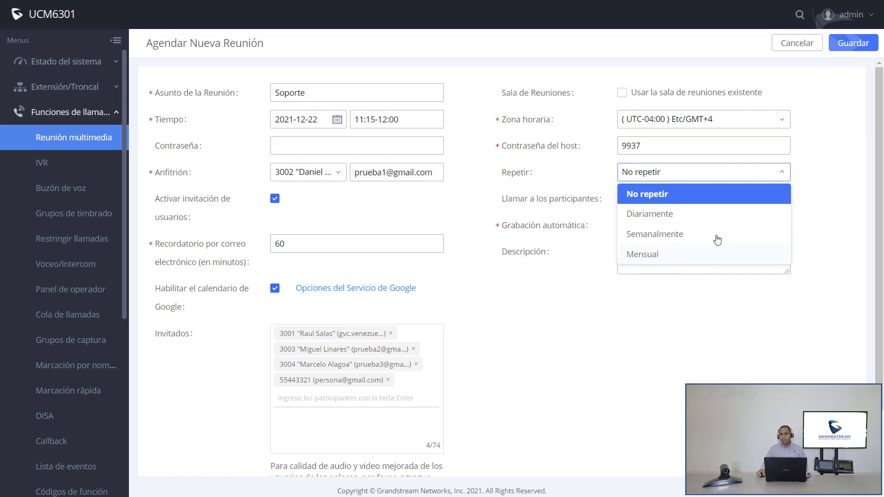
left_click(574, 192)
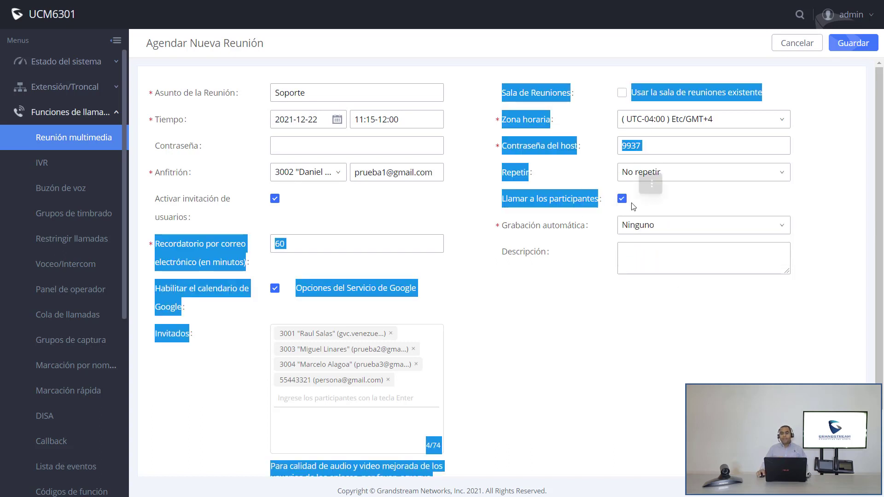
double_click(542, 199)
left_click(536, 217)
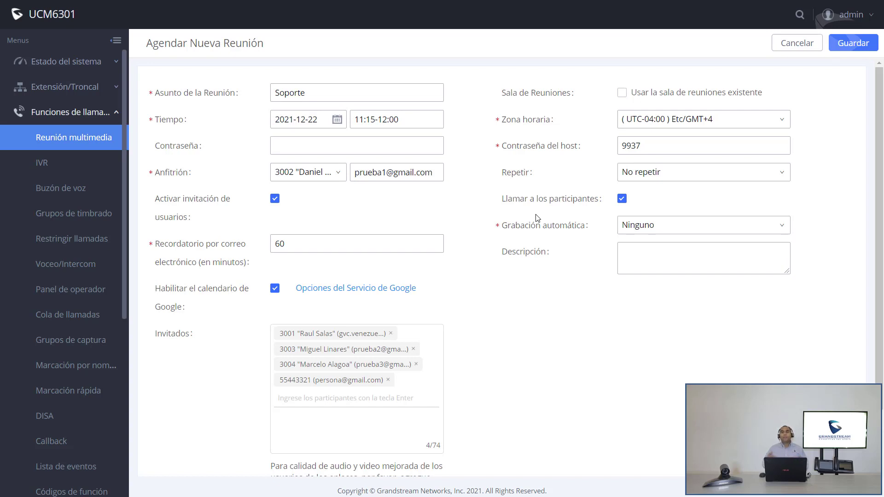
scroll(536, 217, "down", 1)
left_click_drag(535, 171, 559, 174)
left_click(532, 180)
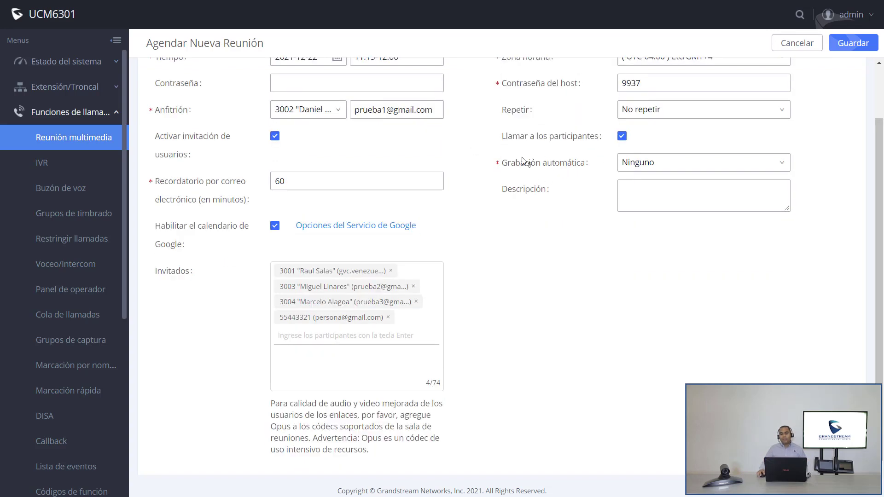
Leave the description empty, save the scheduled Soporte meeting and apply the system changes.
left_click(656, 202)
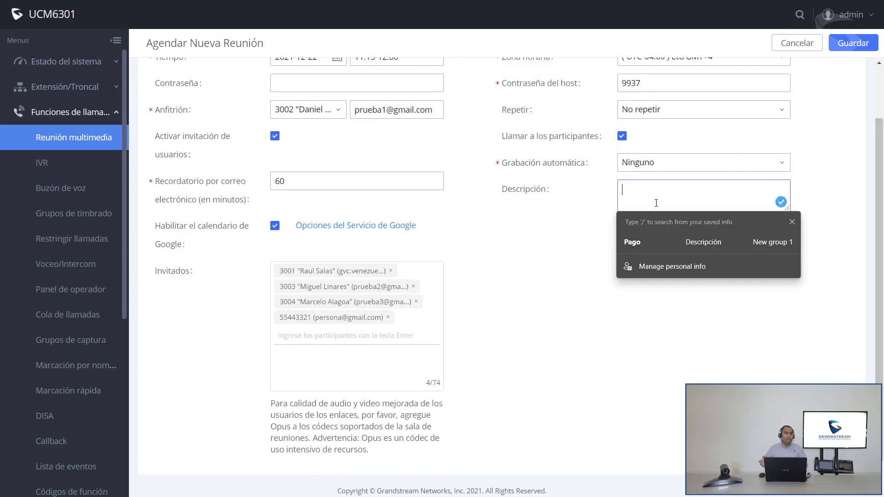
left_click(527, 217)
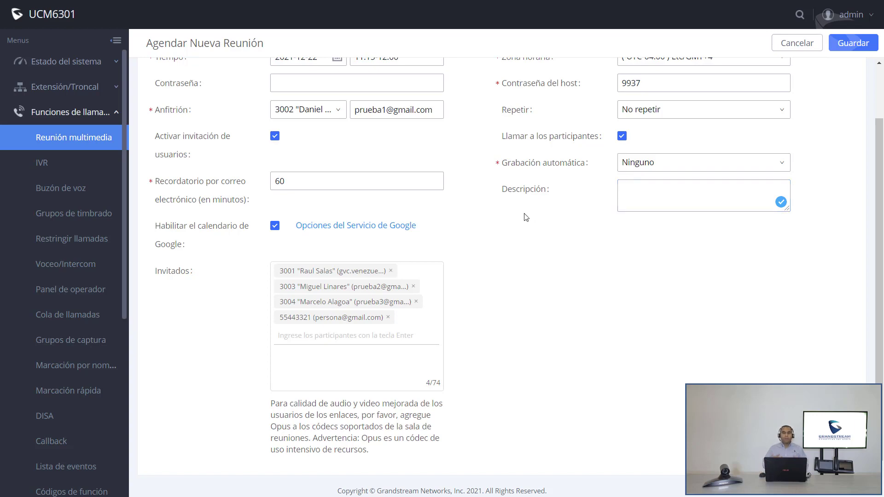
scroll(526, 218, "up", 1)
left_click(854, 43)
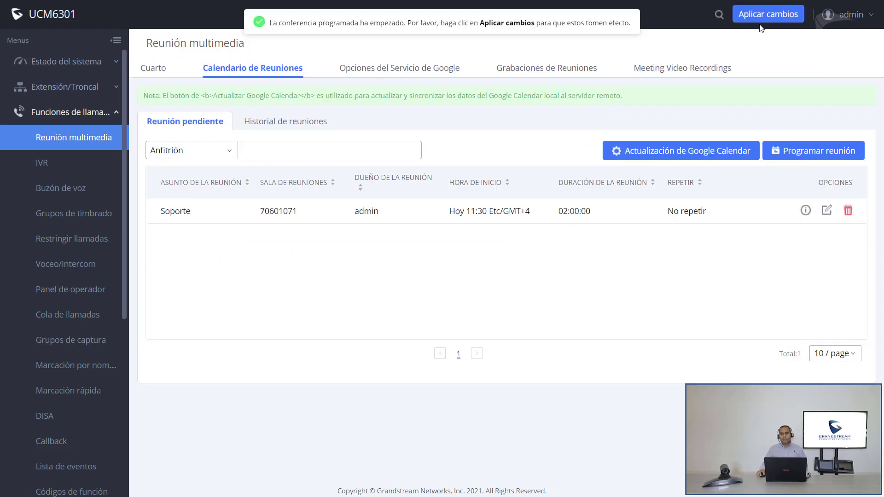
left_click(762, 23)
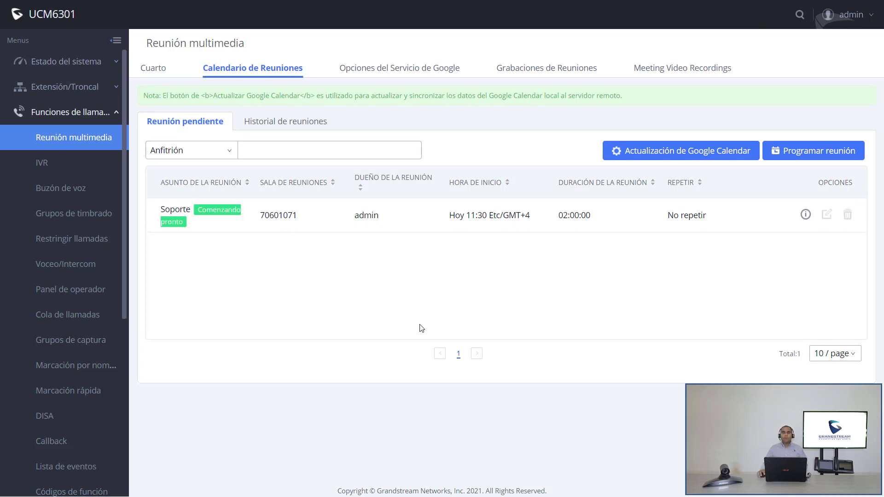
Review the guest and participant details of the finished Soporte meeting in the meeting history.
left_click(292, 127)
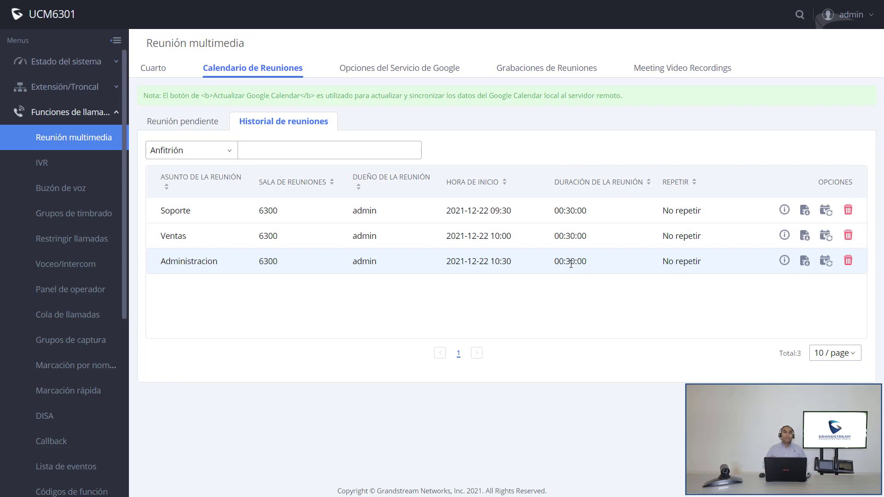
left_click(785, 210)
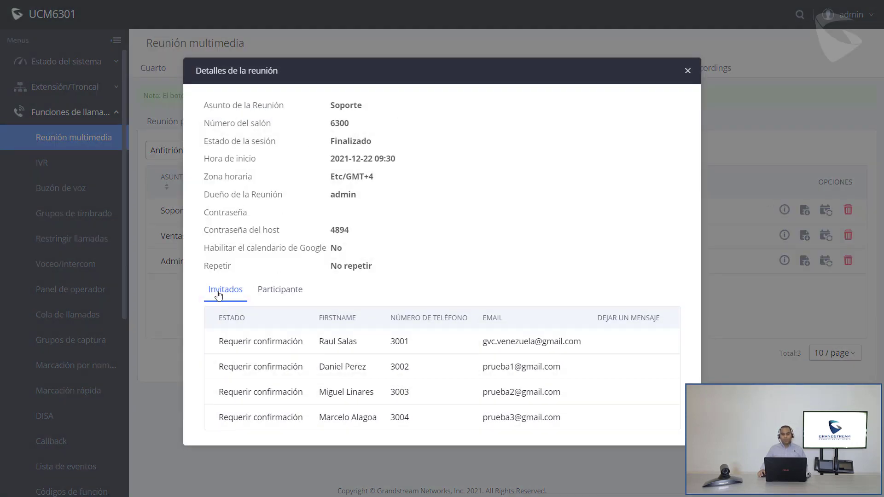
left_click(269, 295)
scroll(325, 375, "down", 1)
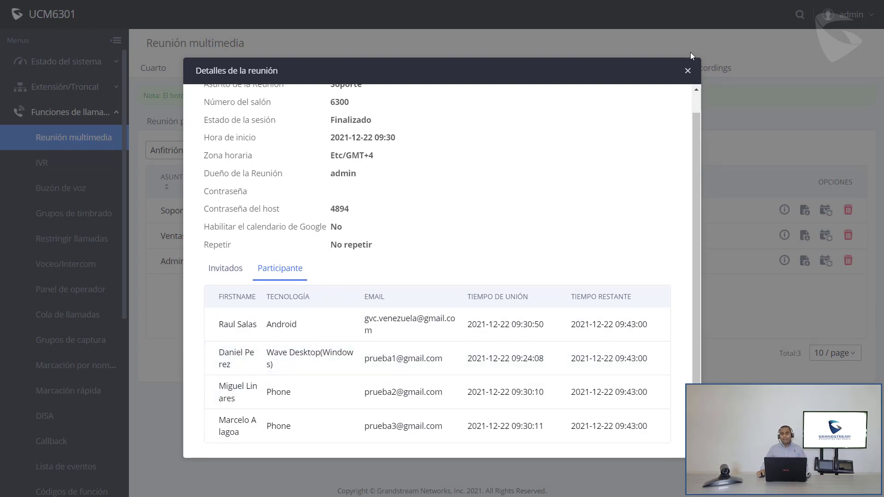
left_click(689, 71)
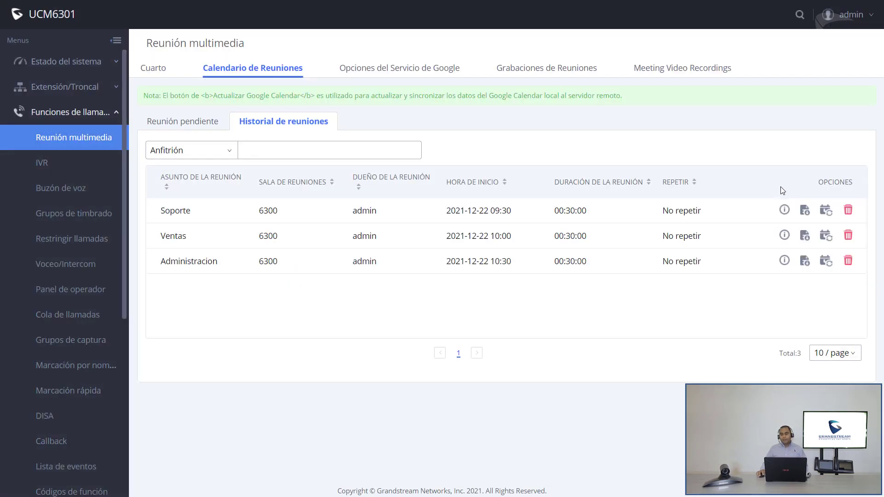
Download the finished Soporte meeting's report, open the PDF and read its meeting information page.
left_click(805, 212)
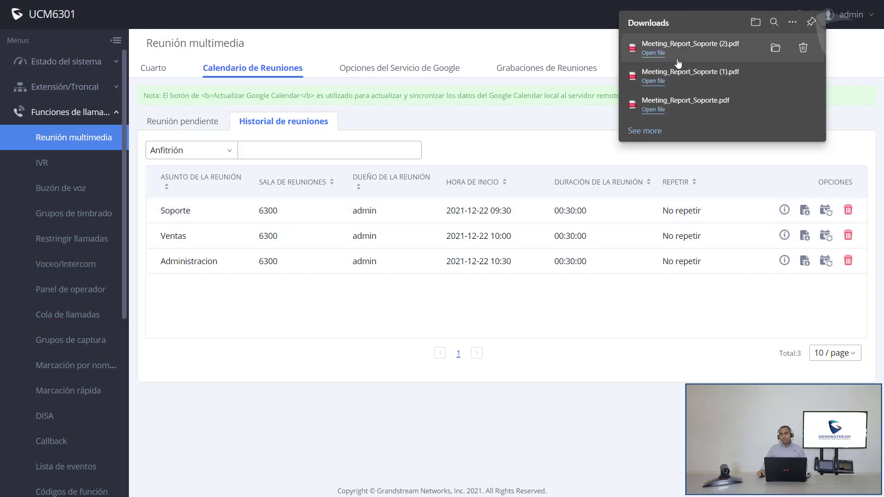
left_click(686, 55)
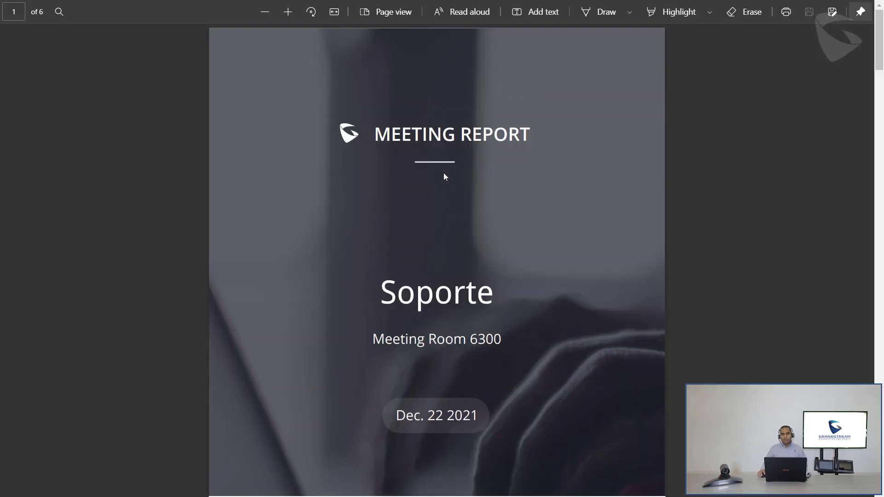
scroll(409, 305, "down", 10)
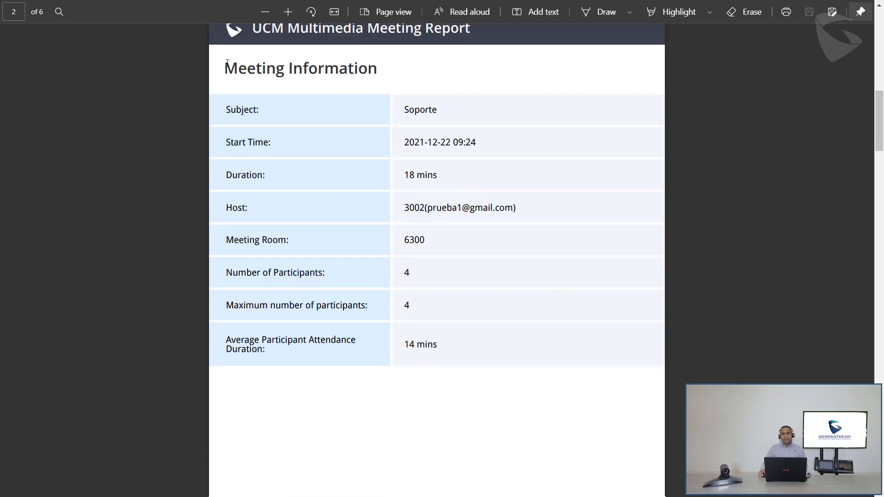
left_click_drag(228, 62, 378, 69)
scroll(330, 140, "down", 3)
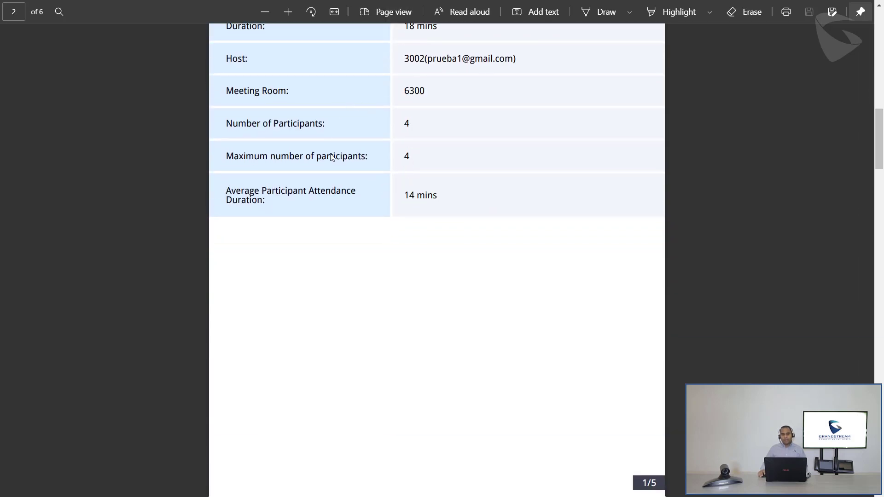
scroll(427, 270, "up", 2)
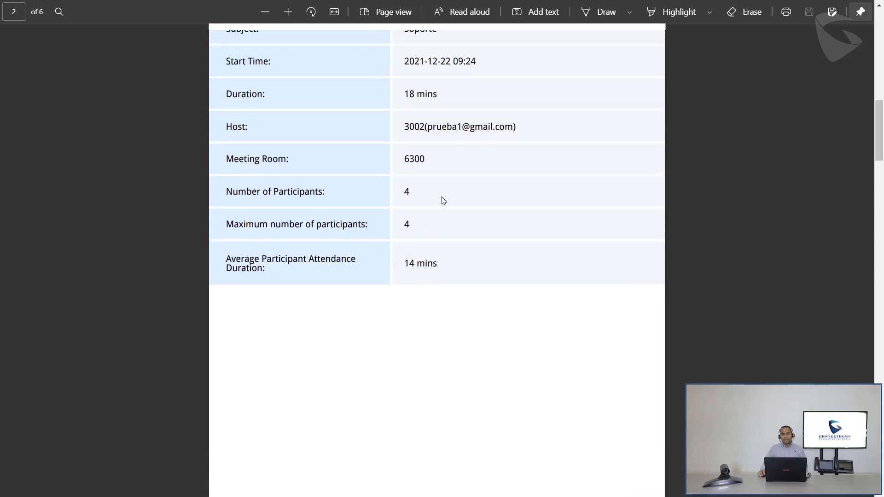
Examine the report's participant list, device types, attendance trend and signed list.
scroll(400, 297, "down", 12)
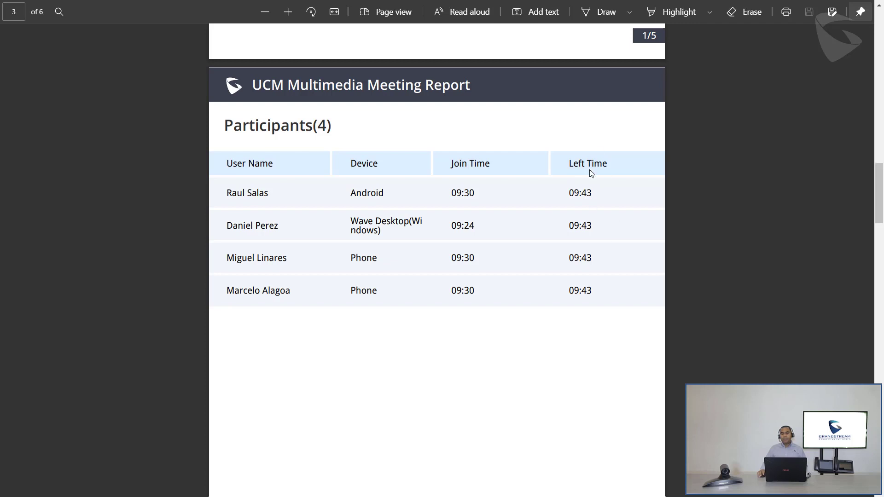
scroll(587, 247, "down", 10)
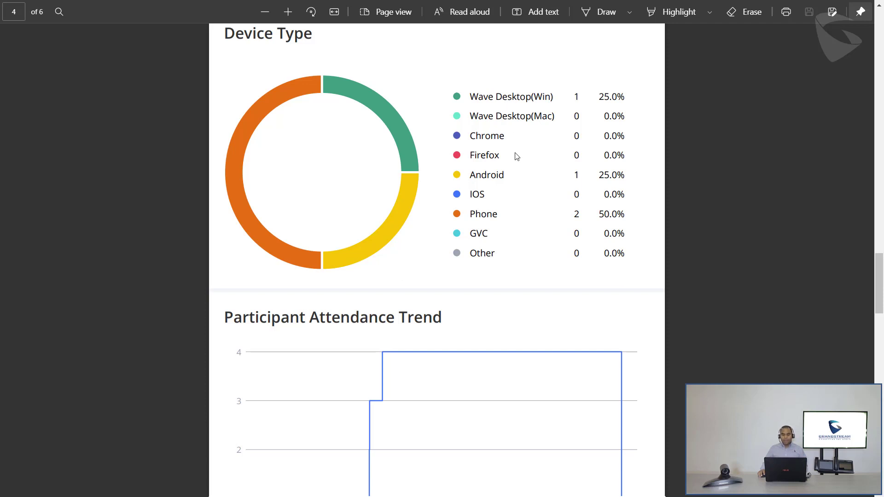
scroll(516, 156, "down", 5)
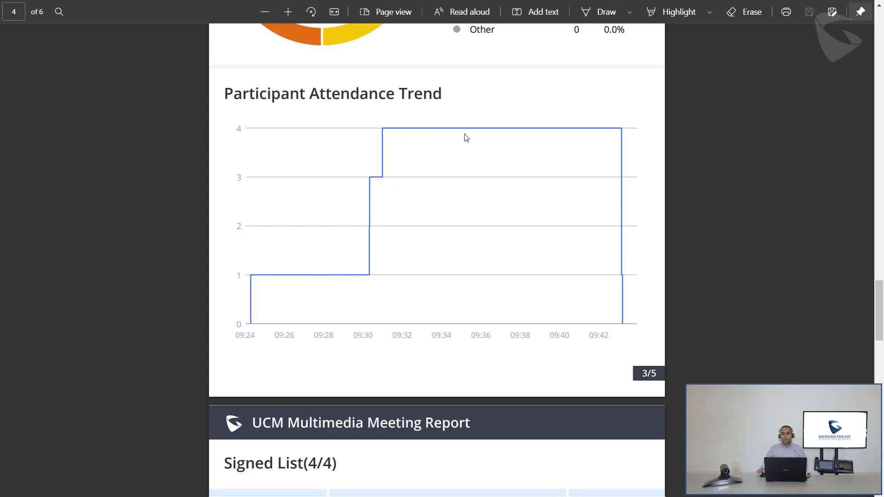
scroll(378, 198, "down", 5)
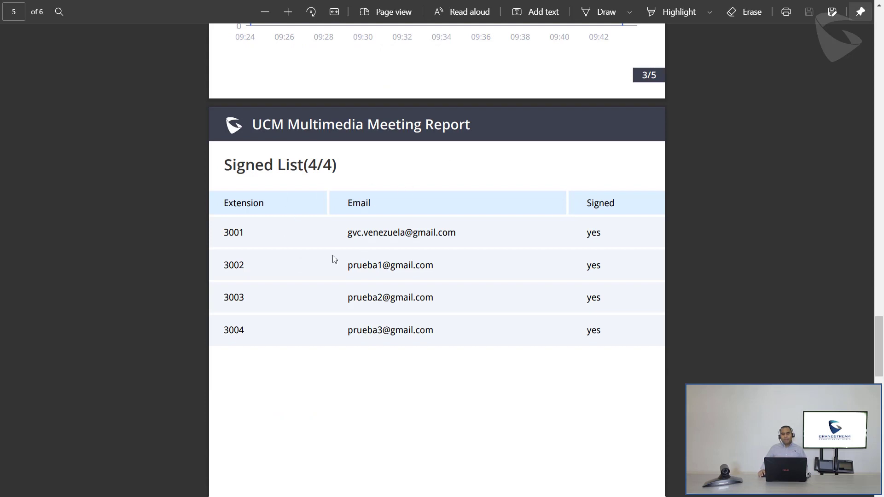
scroll(385, 291, "down", 1)
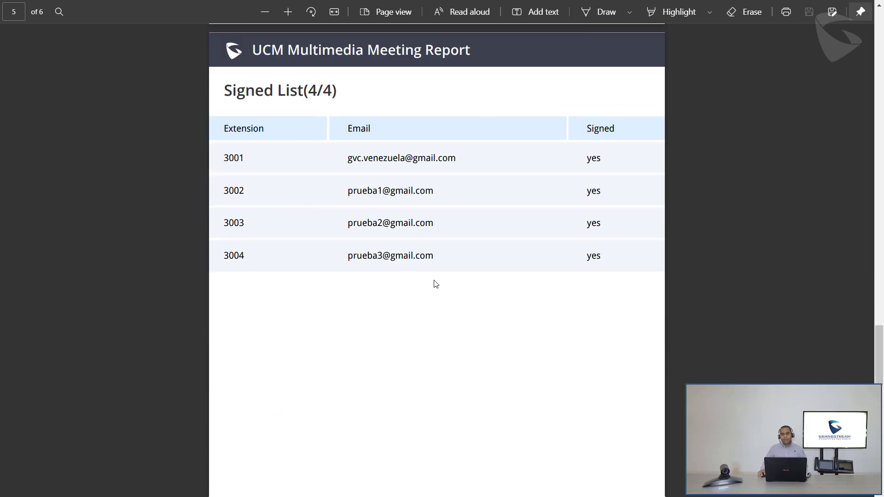
scroll(420, 212, "down", 1)
scroll(419, 212, "down", 10)
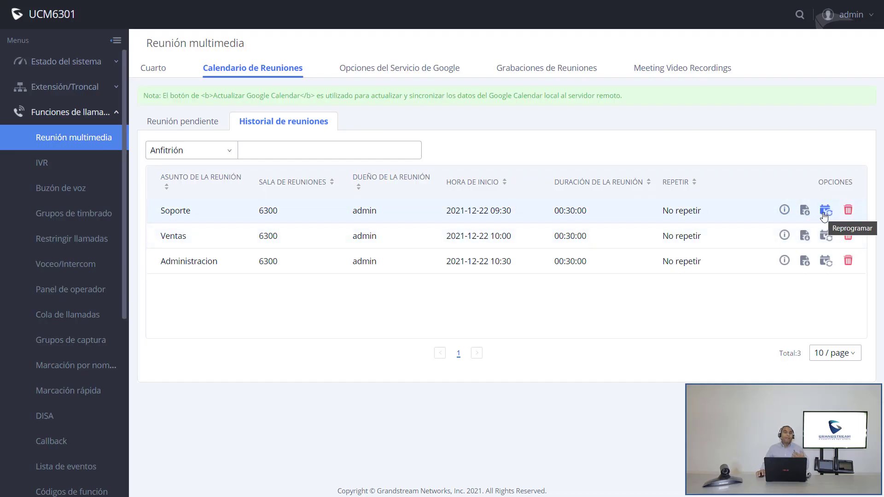
Open the rescheduling form of the finished Soporte meeting and inspect its time range.
left_click(824, 212)
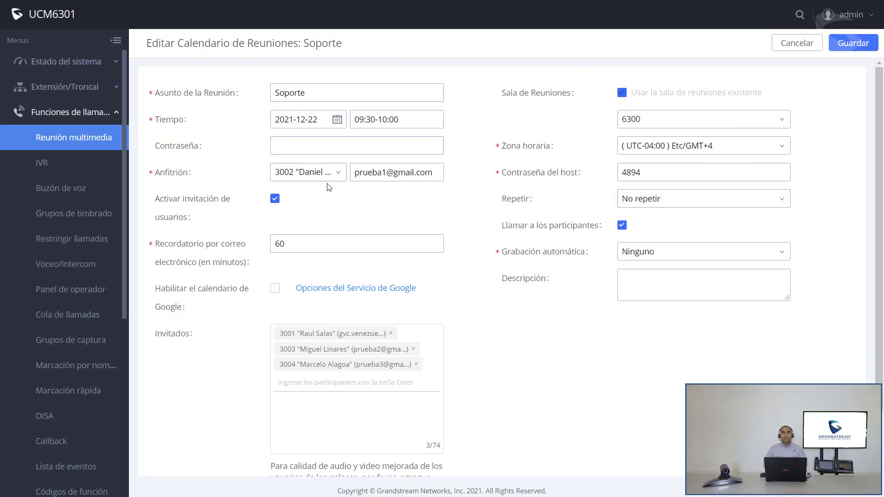
left_click(387, 121)
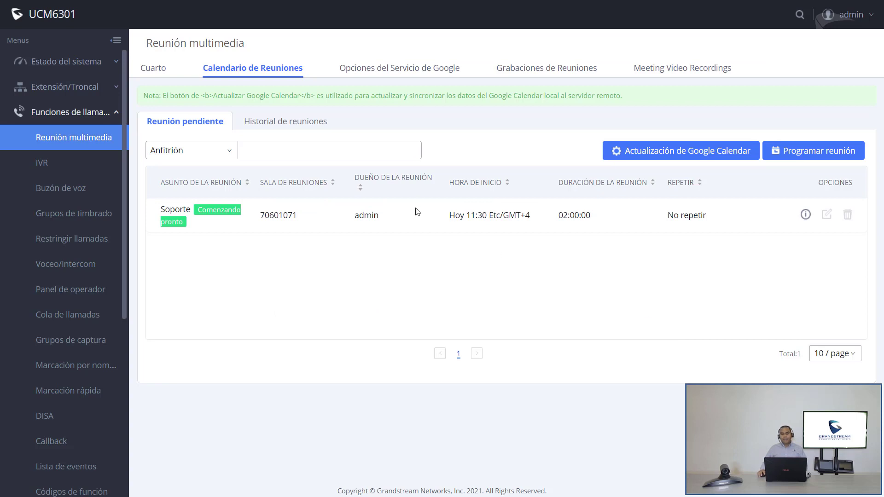
Open the meeting rooms' call statistics and examine the start time, duration, participants, admission mode and status of the 09:51:36 meeting.
left_click(156, 68)
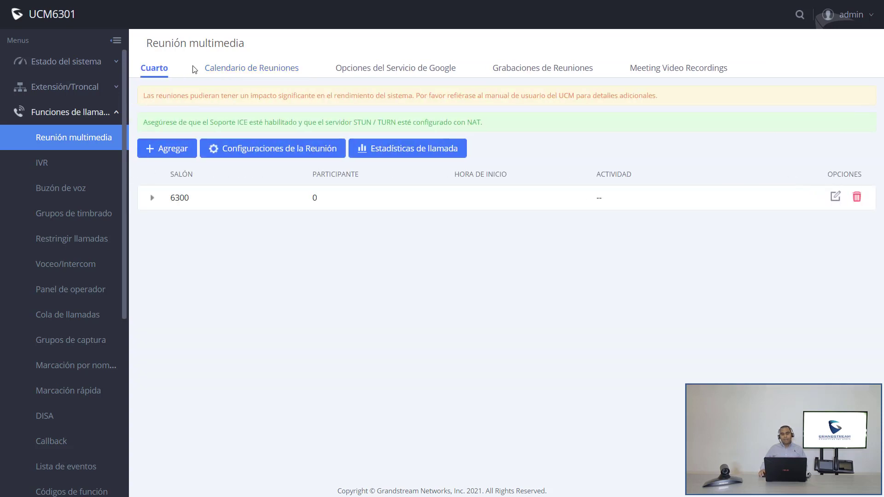
left_click(407, 148)
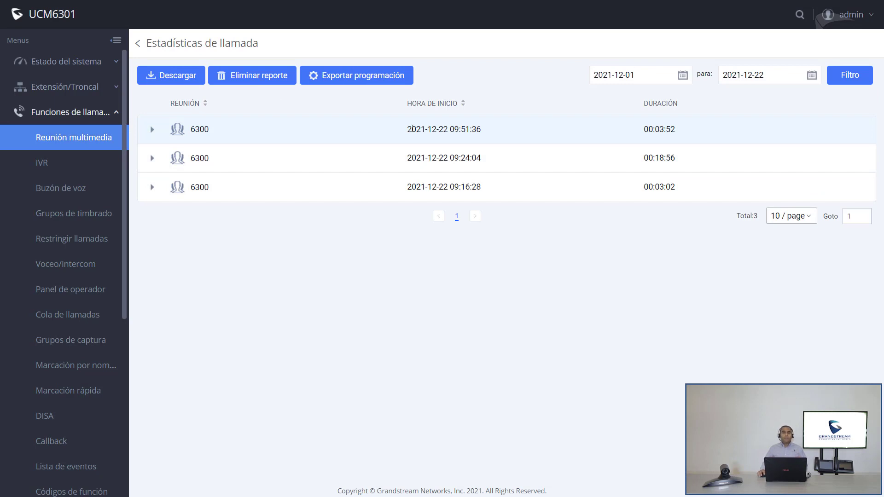
left_click(152, 129)
left_click_drag(182, 174, 295, 296)
left_click(295, 297)
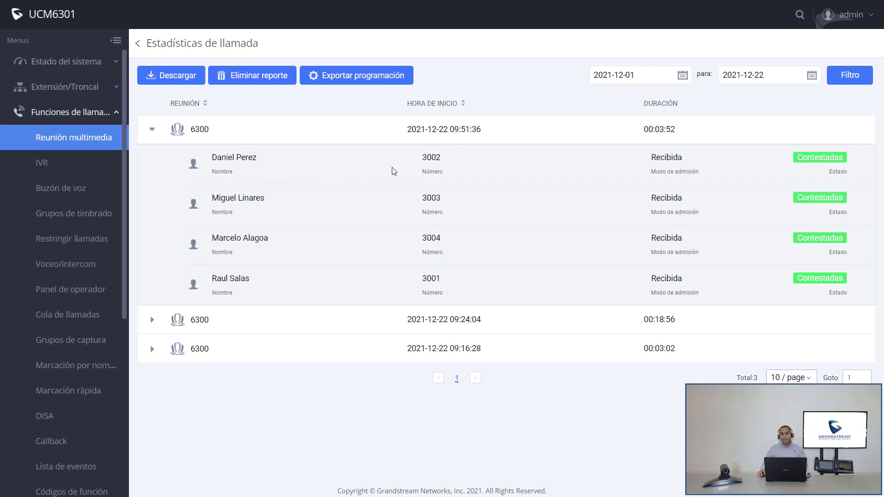
left_click_drag(397, 134, 461, 130)
left_click_drag(640, 130, 708, 131)
left_click_drag(650, 163, 613, 166)
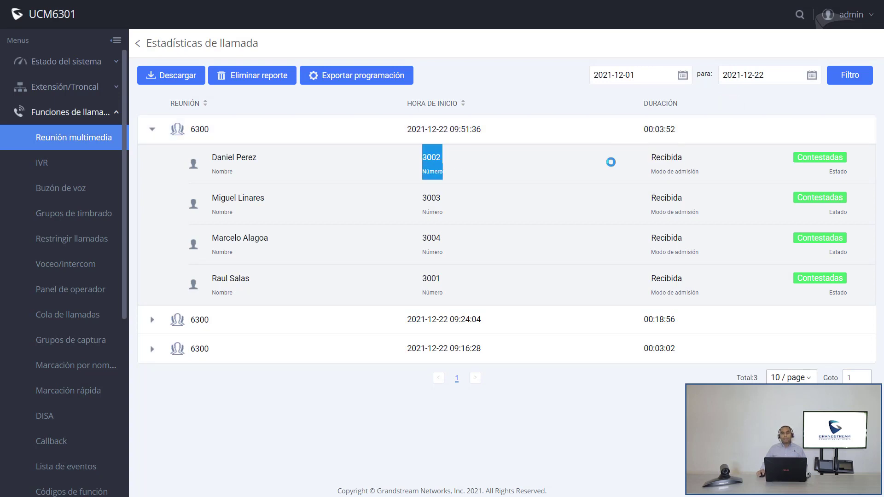
left_click_drag(651, 160, 686, 162)
left_click(572, 261)
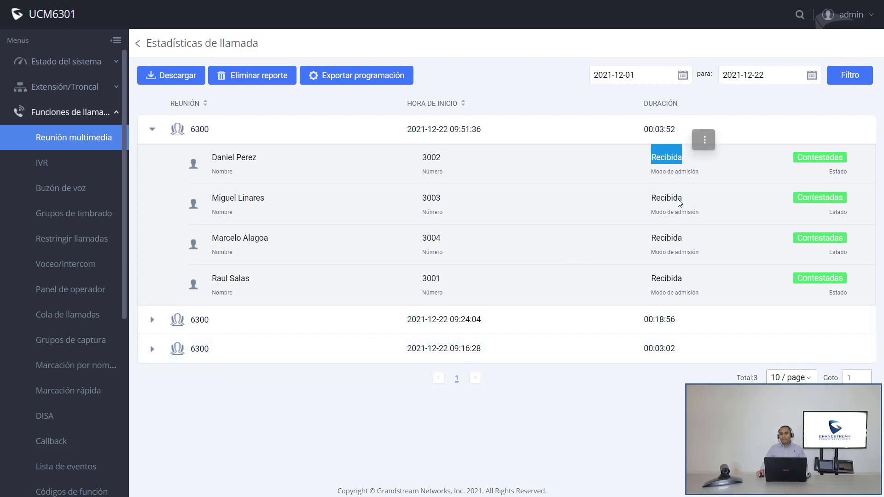
left_click(781, 172)
left_click_drag(797, 157, 855, 161)
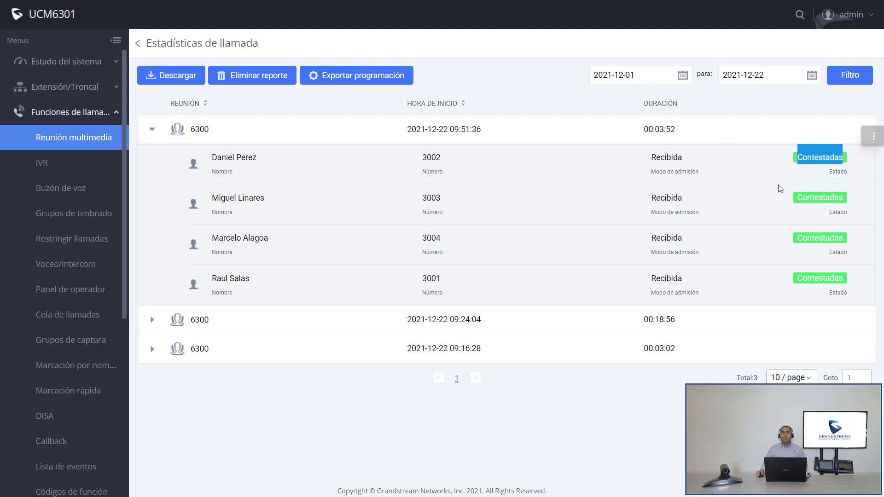
Examine the participants and admission modes of the 09:24:04 meeting, then collapse the expanded meeting entries.
left_click(152, 319)
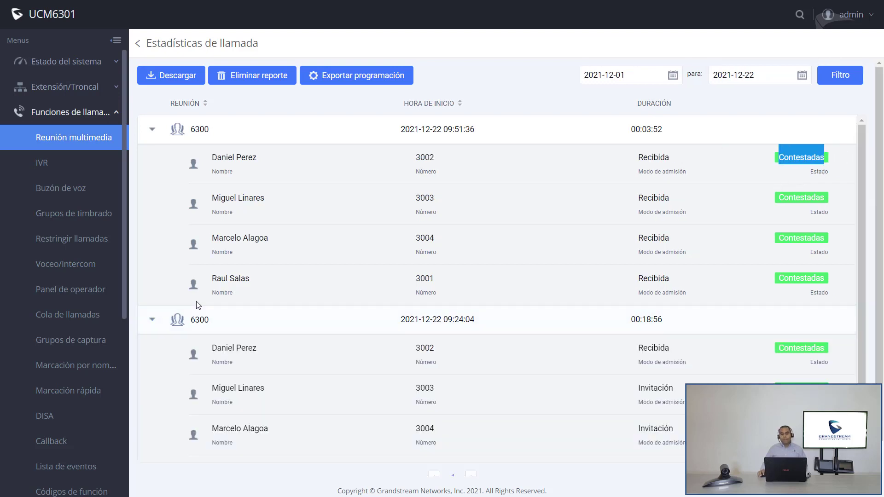
scroll(198, 313, "down", 2)
left_click_drag(626, 304, 680, 300)
left_click(563, 302)
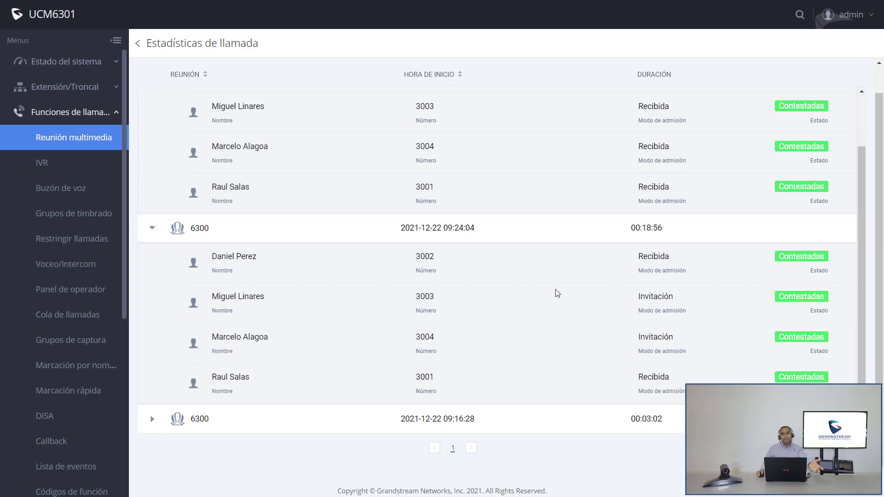
scroll(552, 288, "up", 2)
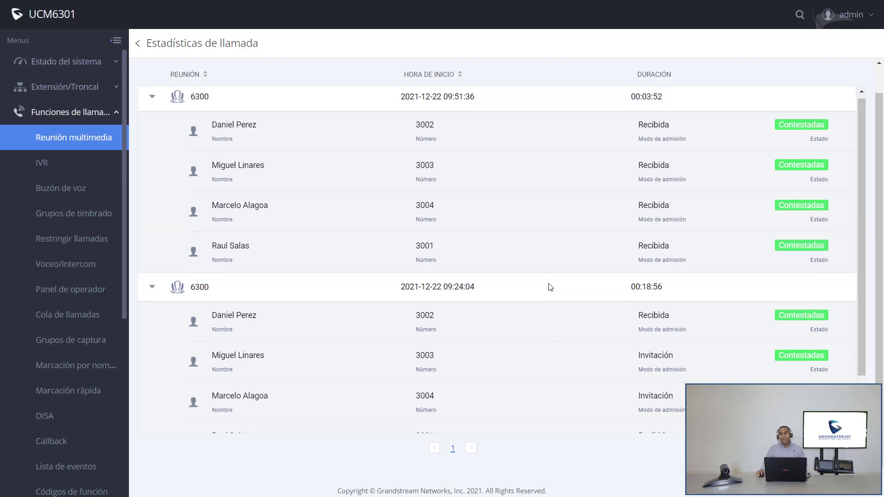
left_click(152, 100)
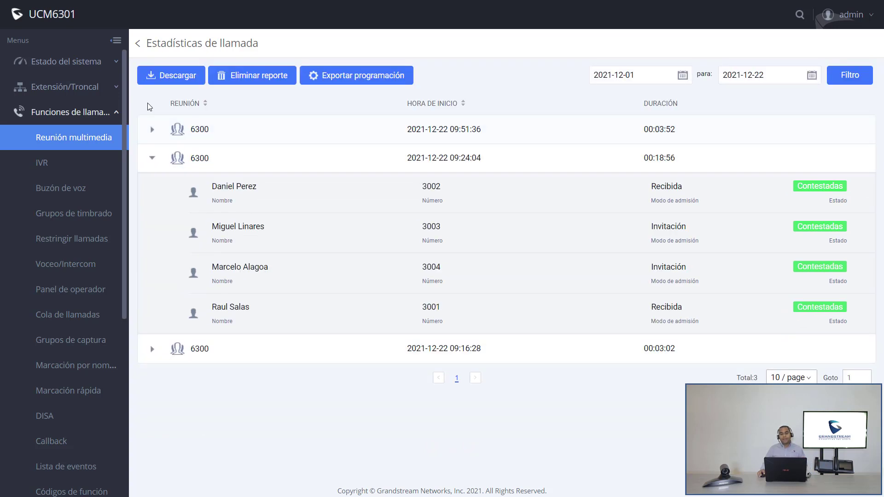
left_click(151, 161)
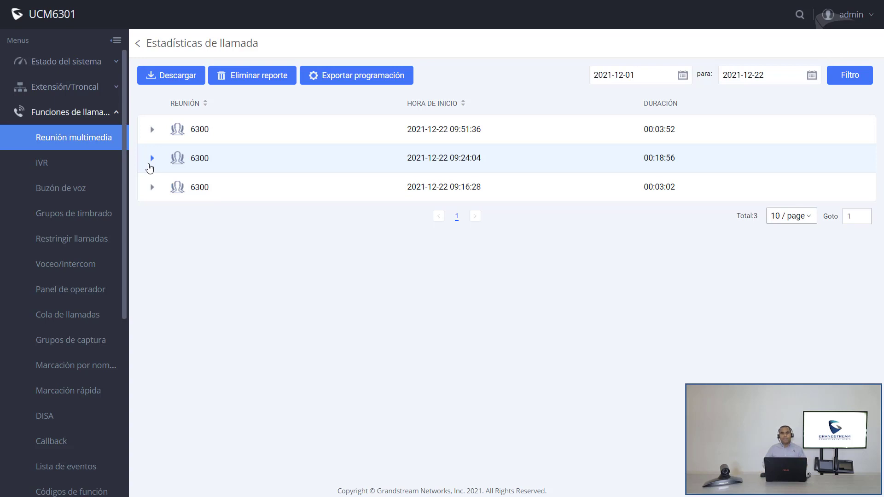
Download the call statistics as a CSV report and dismiss the downloads list.
left_click(174, 78)
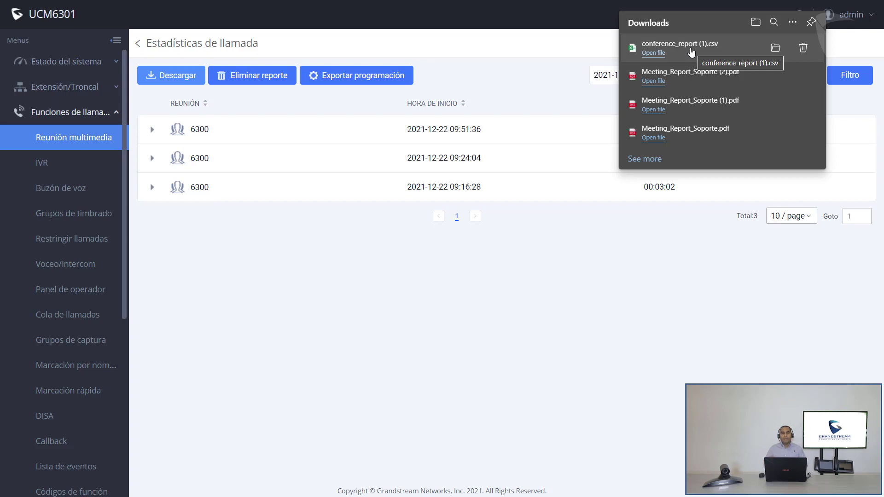
left_click(593, 328)
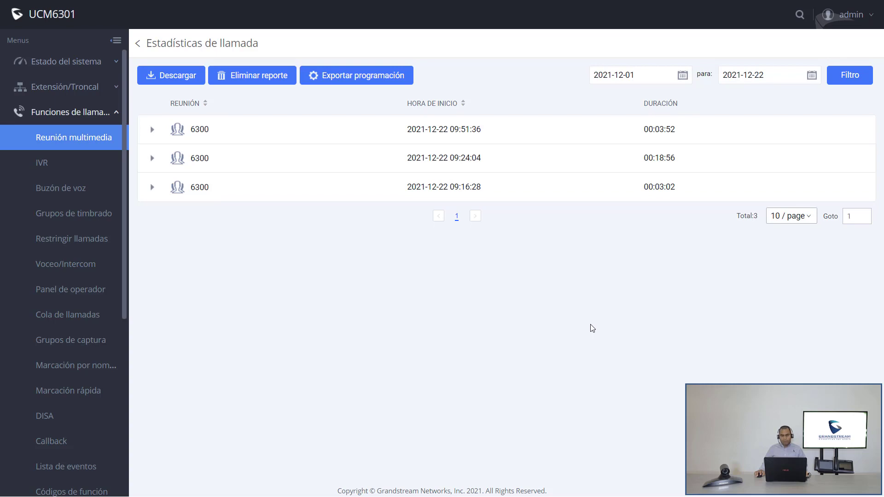
Switch to the Wave desktop app and show the meeting history beneath today's Soporte meeting.
key("alt+Tab")
key("alt+Tab")
key("alt+Tab")
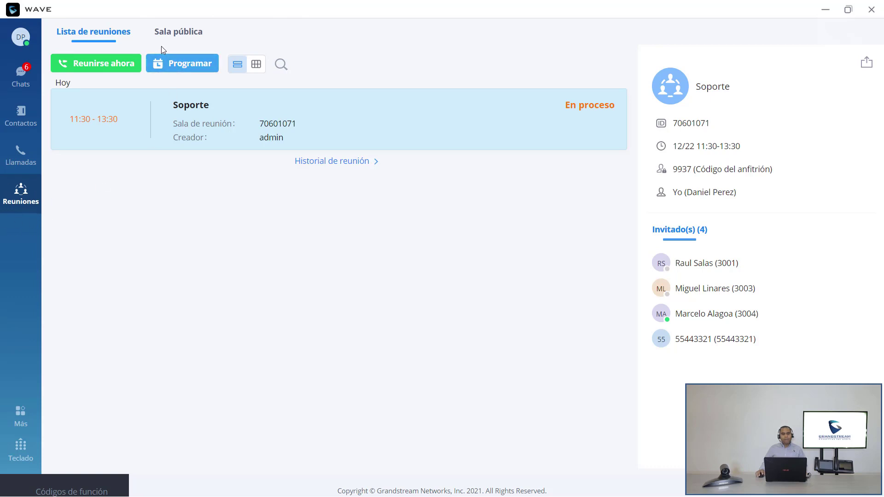
left_click(321, 163)
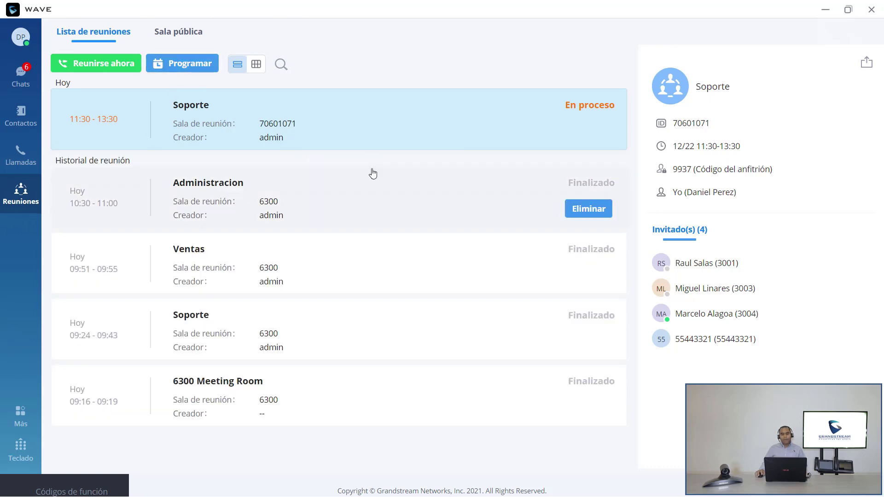